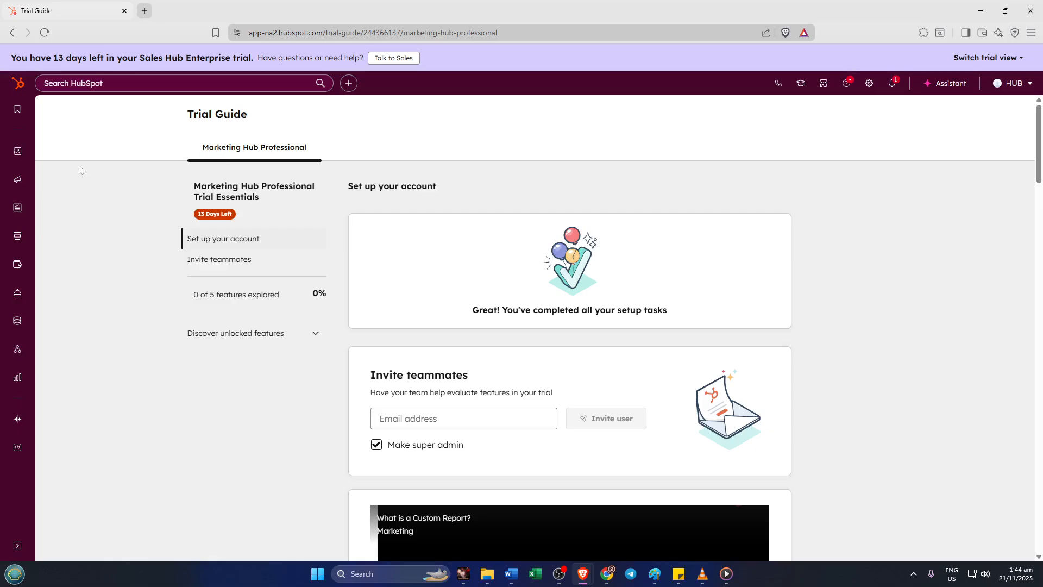
Step: Open the blog post "My First Blog 2025" from the Content section's blog list for editing
{"action": "mouse_move", "coordinate": [17, 151]}
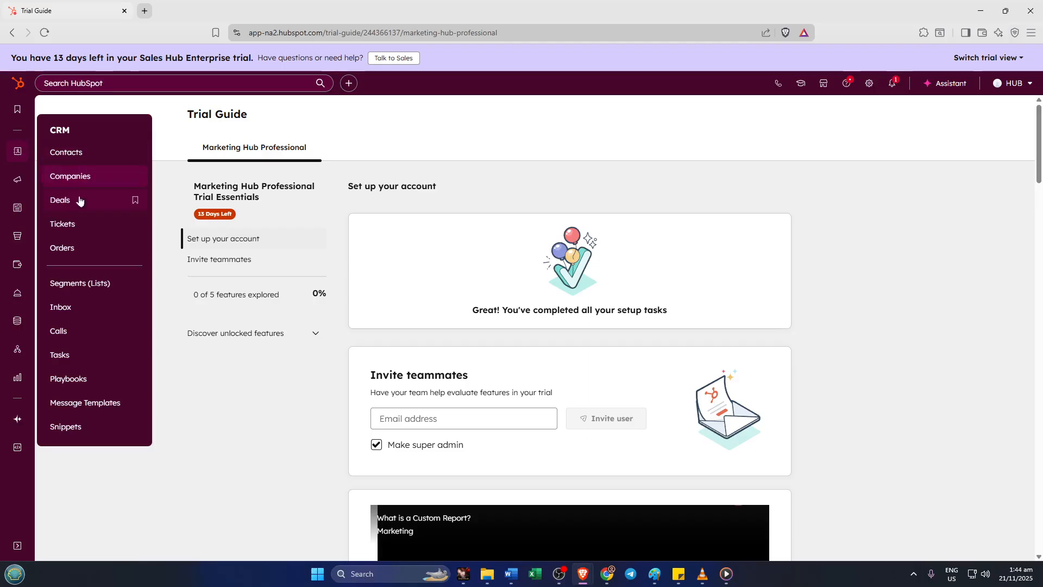
{"action": "mouse_move", "coordinate": [17, 180]}
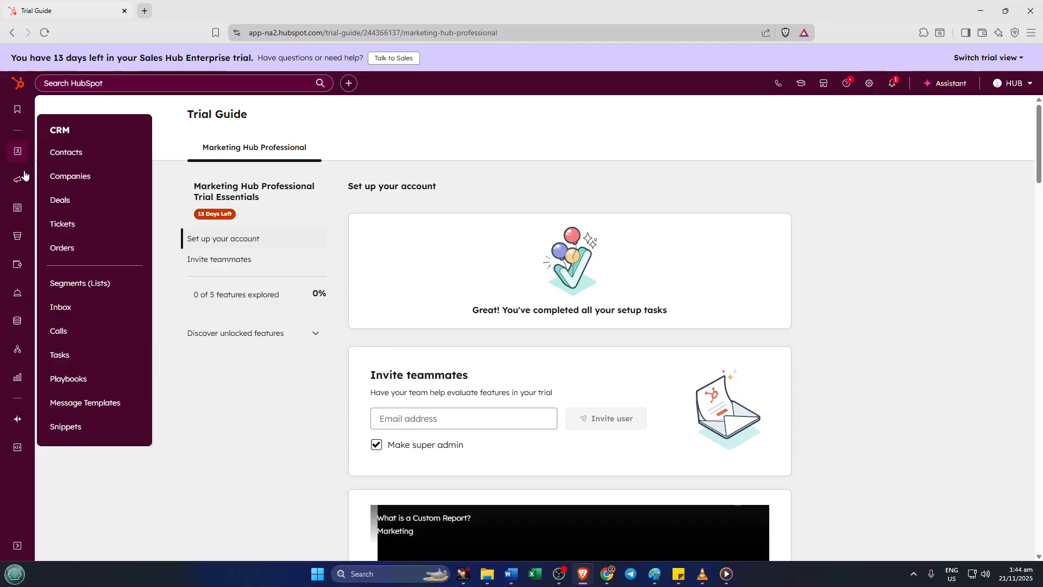
{"action": "mouse_move", "coordinate": [19, 208]}
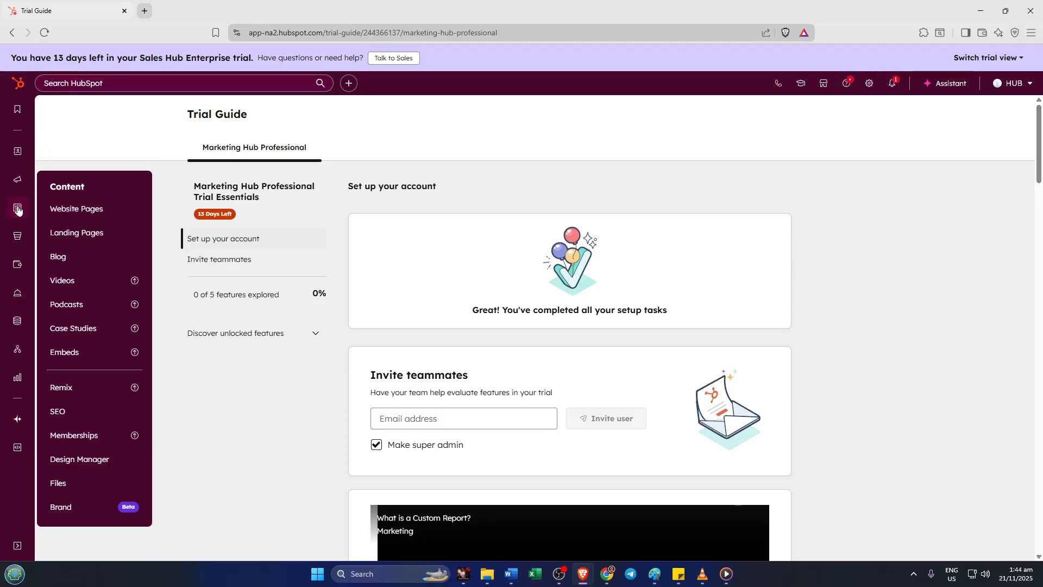
{"action": "left_click", "coordinate": [73, 258]}
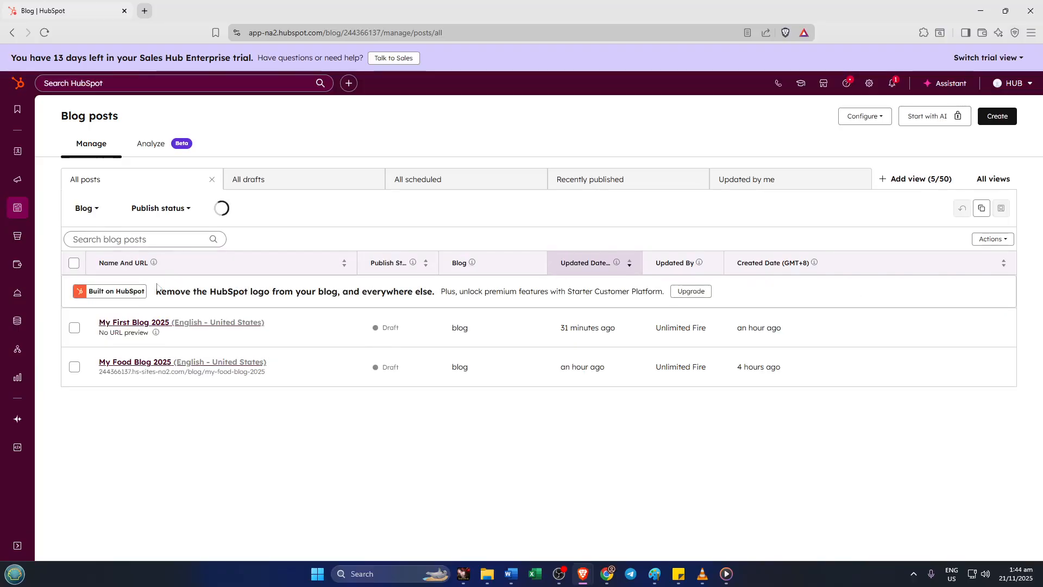
{"action": "mouse_move", "coordinate": [159, 320]}
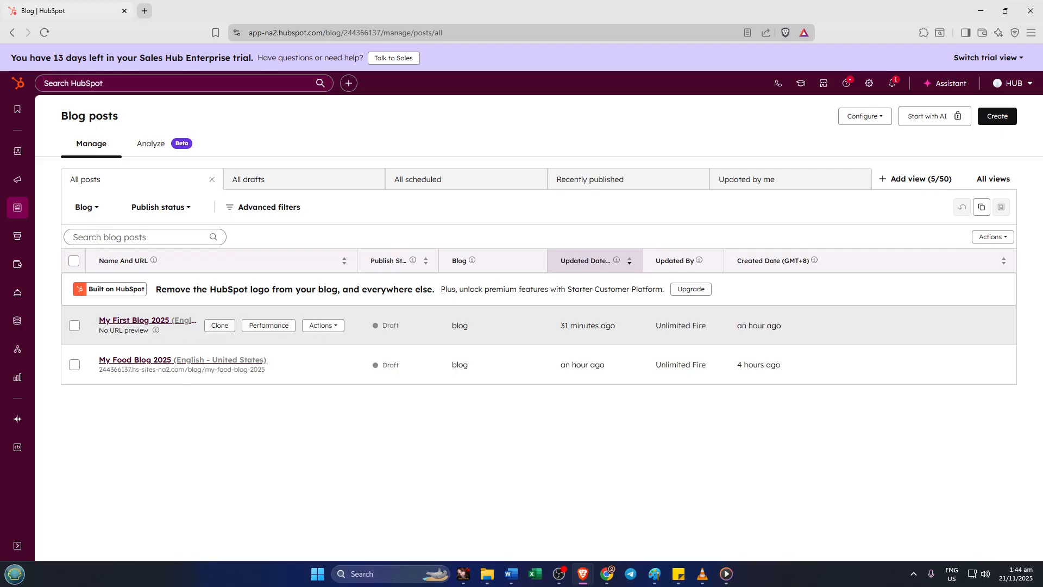
{"action": "left_click", "coordinate": [153, 322]}
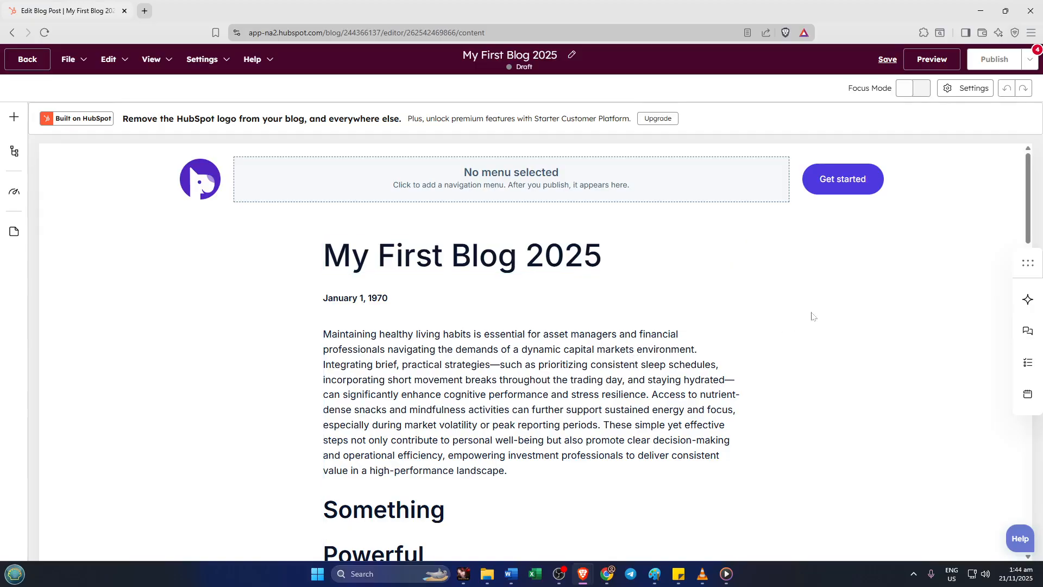
Step: Add a Rich text module to the post below the bulleted list and above the "Share this post" section
{"action": "scroll", "coordinate": [810, 312], "scroll_direction": "down", "scroll_amount": 2}
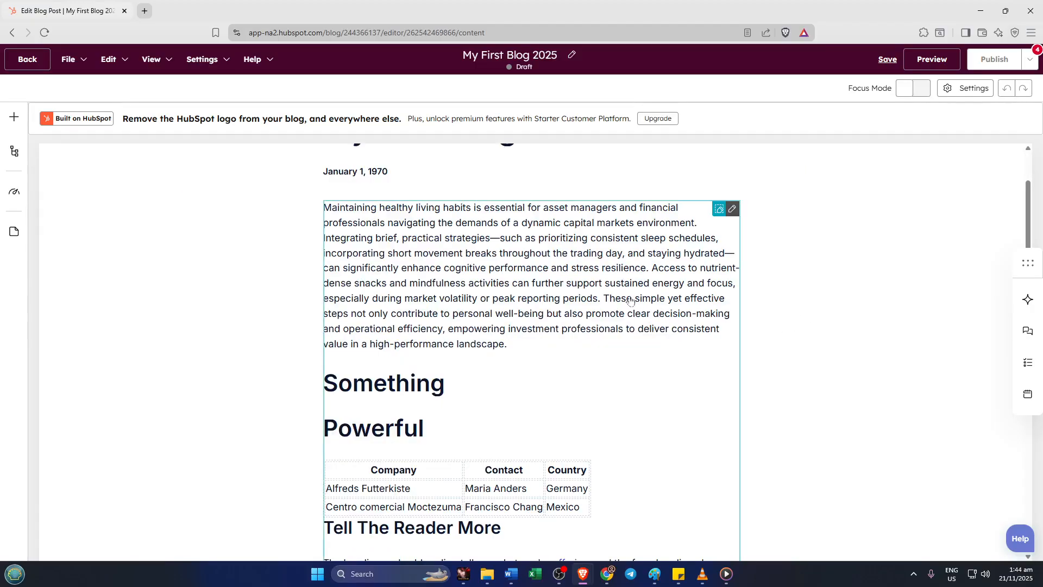
{"action": "scroll", "coordinate": [636, 299], "scroll_direction": "down", "scroll_amount": 4}
{"action": "scroll", "coordinate": [657, 305], "scroll_direction": "down", "scroll_amount": 2}
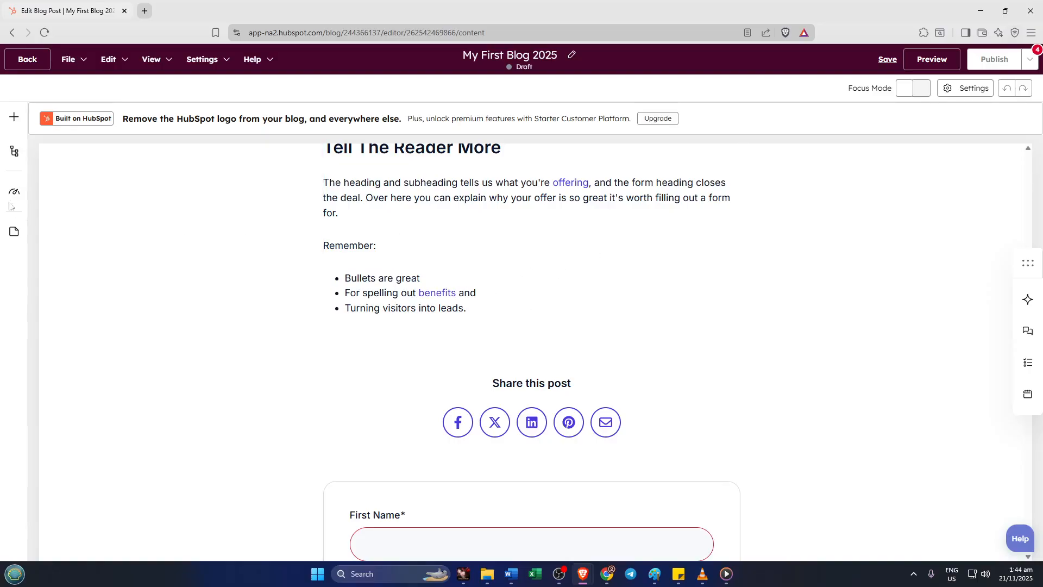
{"action": "left_click", "coordinate": [15, 118]}
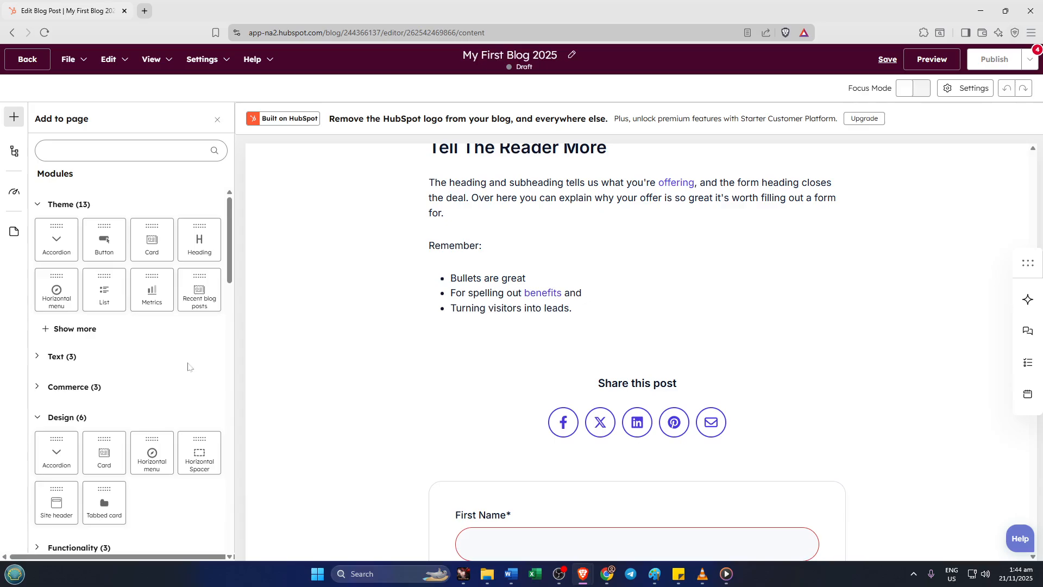
{"action": "scroll", "coordinate": [188, 367], "scroll_direction": "down", "scroll_amount": 2}
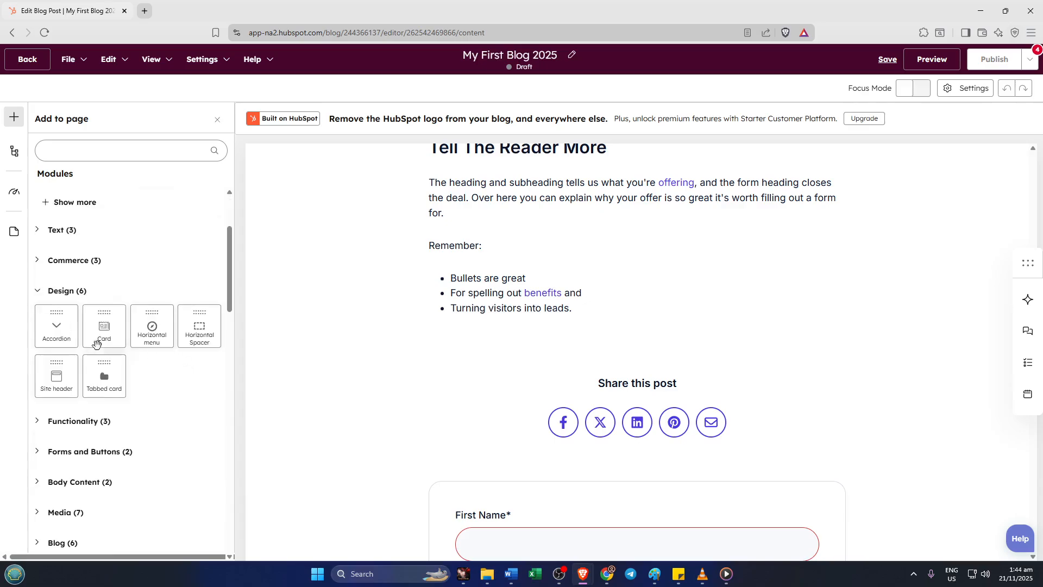
{"action": "scroll", "coordinate": [130, 363], "scroll_direction": "down", "scroll_amount": 6}
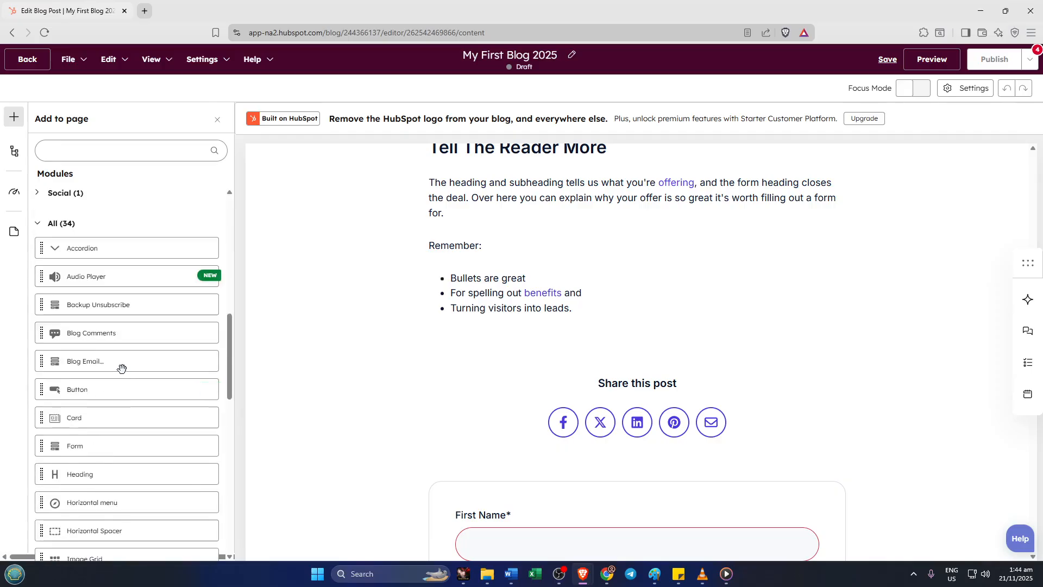
{"action": "scroll", "coordinate": [158, 433], "scroll_direction": "down", "scroll_amount": 2}
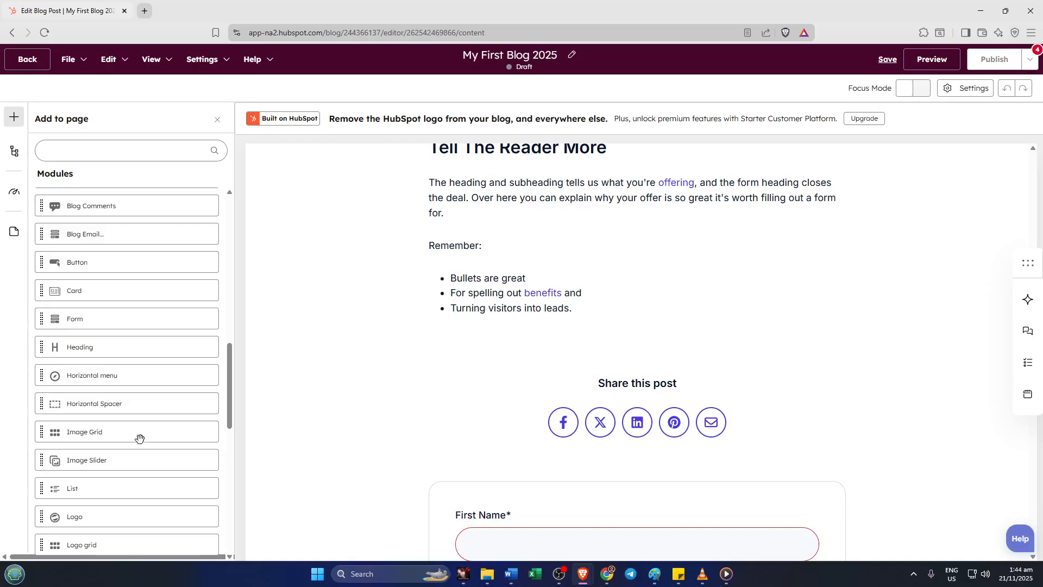
{"action": "scroll", "coordinate": [135, 458], "scroll_direction": "down", "scroll_amount": 2}
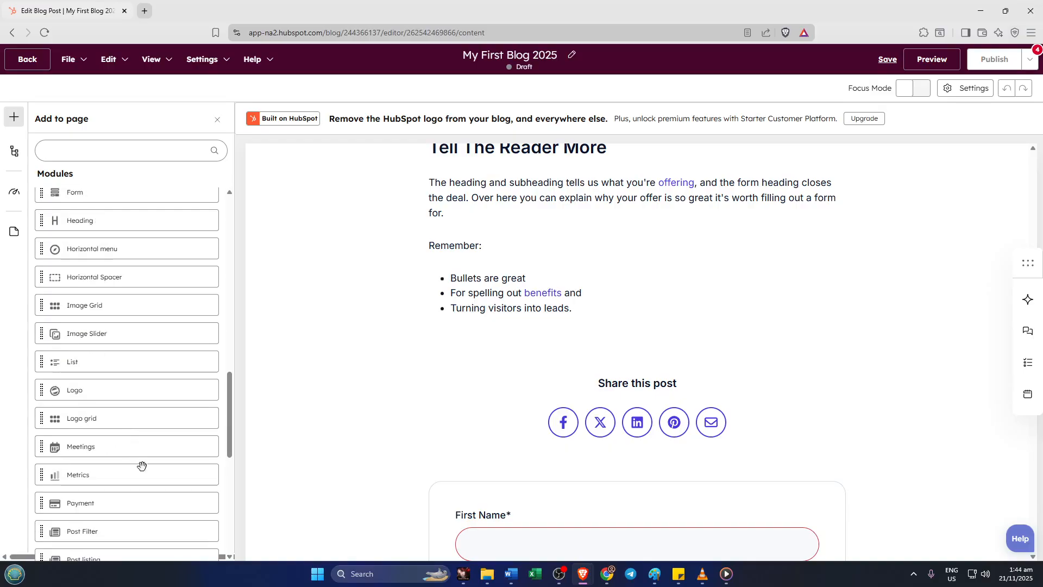
{"action": "scroll", "coordinate": [142, 466], "scroll_direction": "down", "scroll_amount": 2}
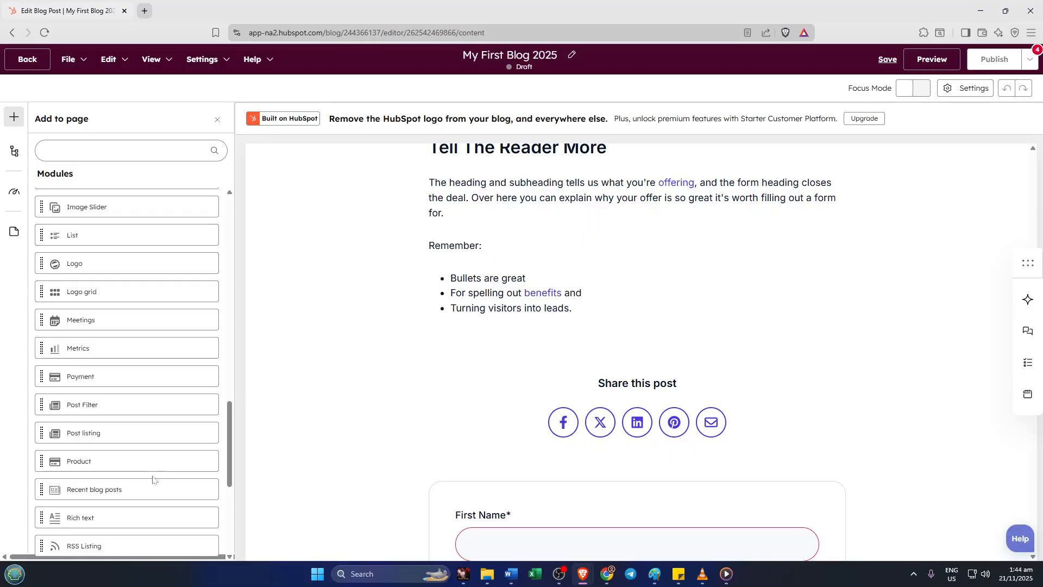
{"action": "scroll", "coordinate": [154, 478], "scroll_direction": "down", "scroll_amount": 2}
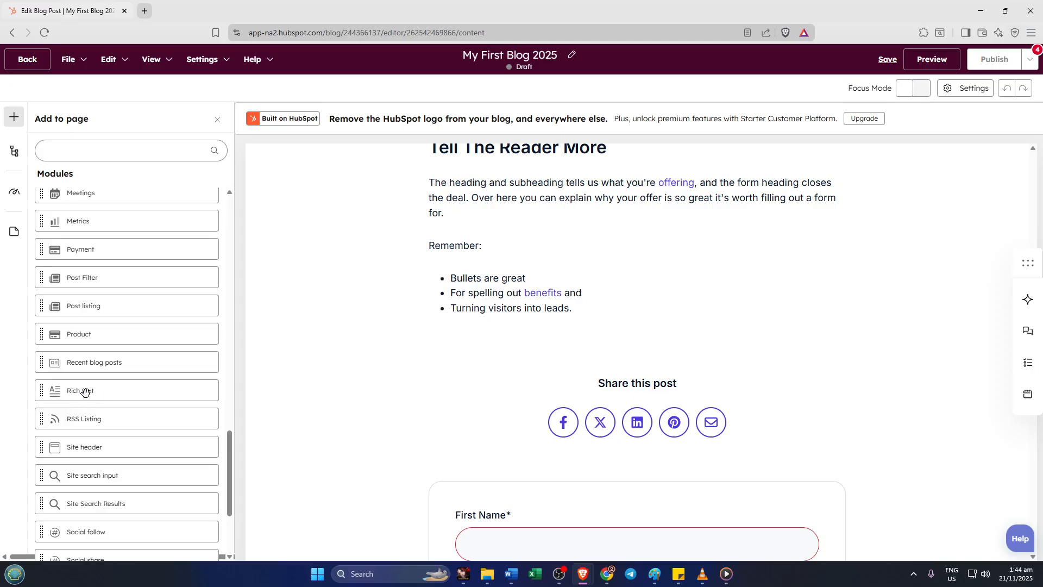
{"action": "left_click_drag", "start_coordinate": [67, 392], "coordinate": [559, 326]}
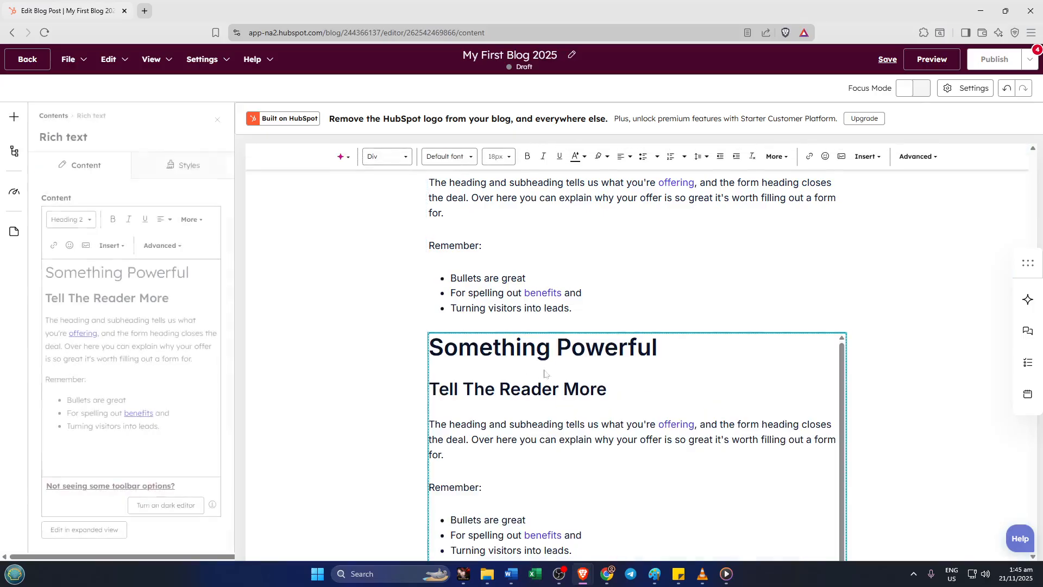
{"action": "scroll", "coordinate": [739, 366], "scroll_direction": "down", "scroll_amount": 2}
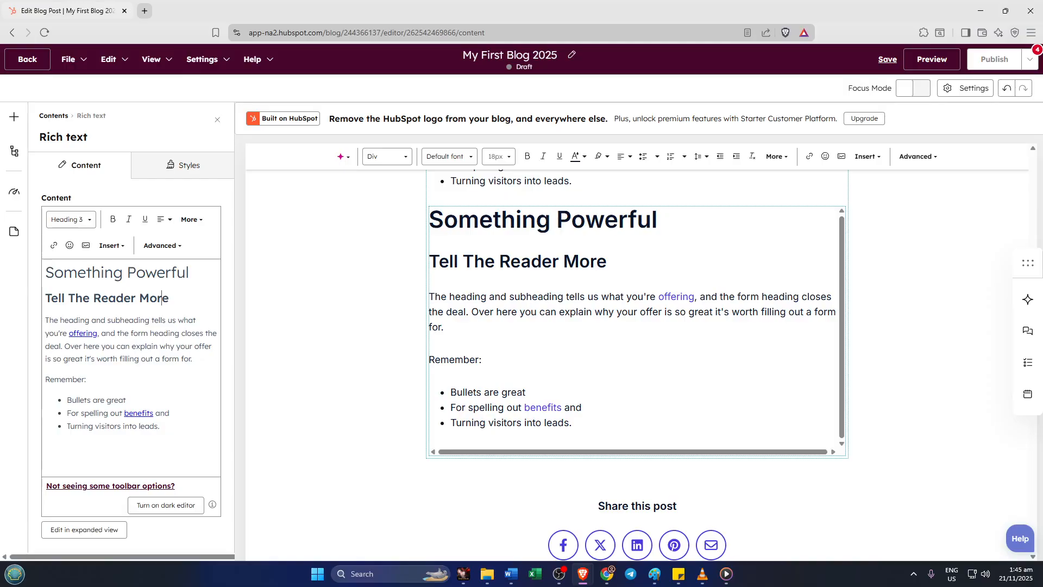
{"action": "left_click_drag", "start_coordinate": [169, 298], "coordinate": [139, 298]}
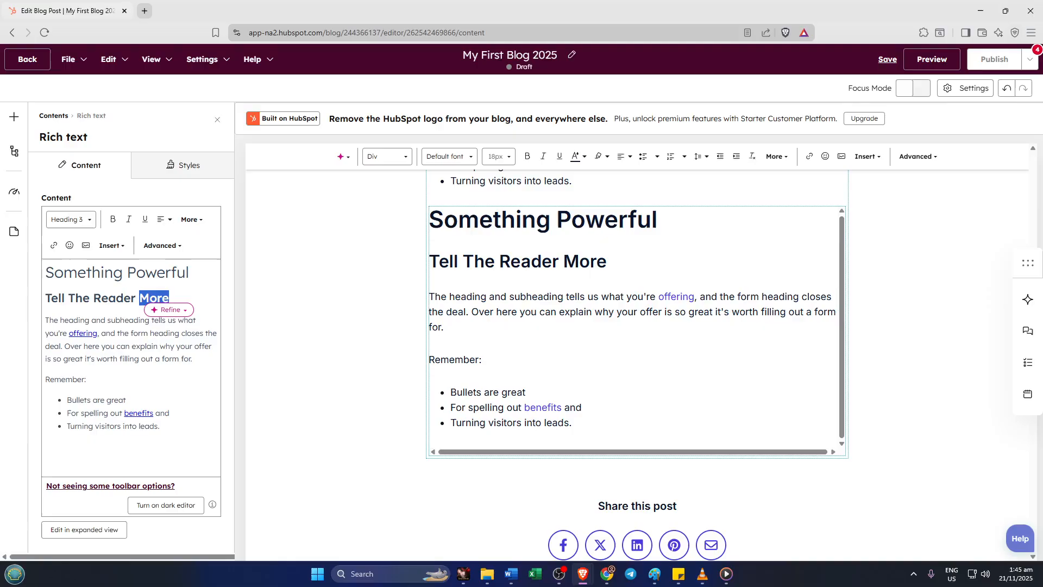
{"action": "left_click", "coordinate": [54, 245]}
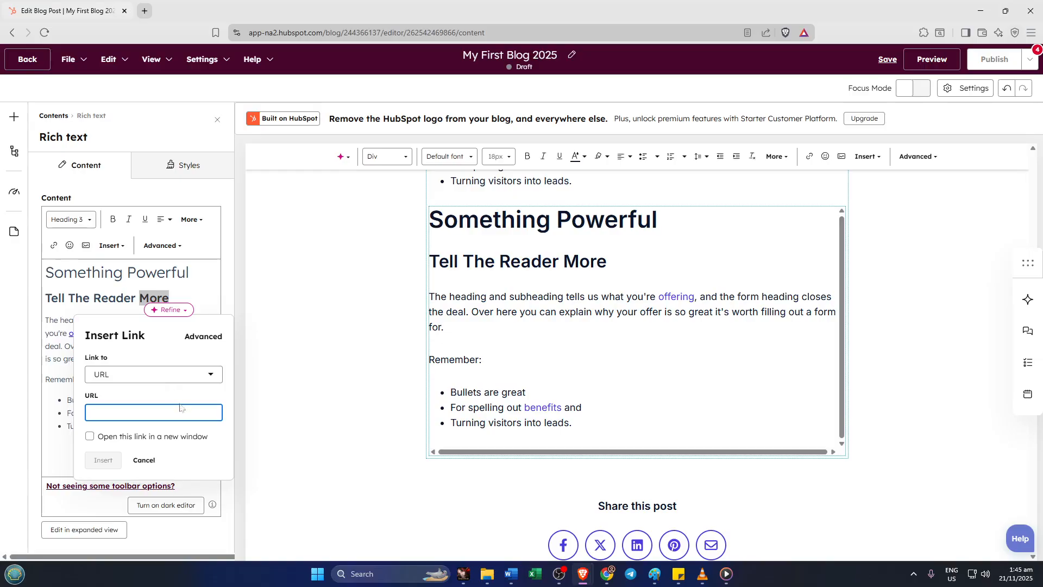
{"action": "type", "text": "www"}
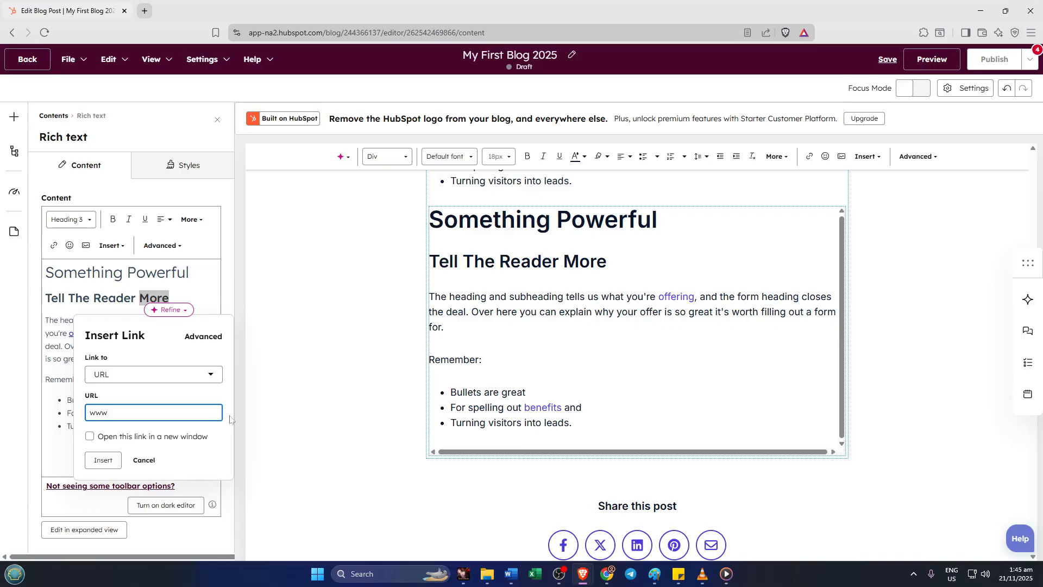
{"action": "type", "text": ".google.com"}
{"action": "left_click", "coordinate": [103, 461]}
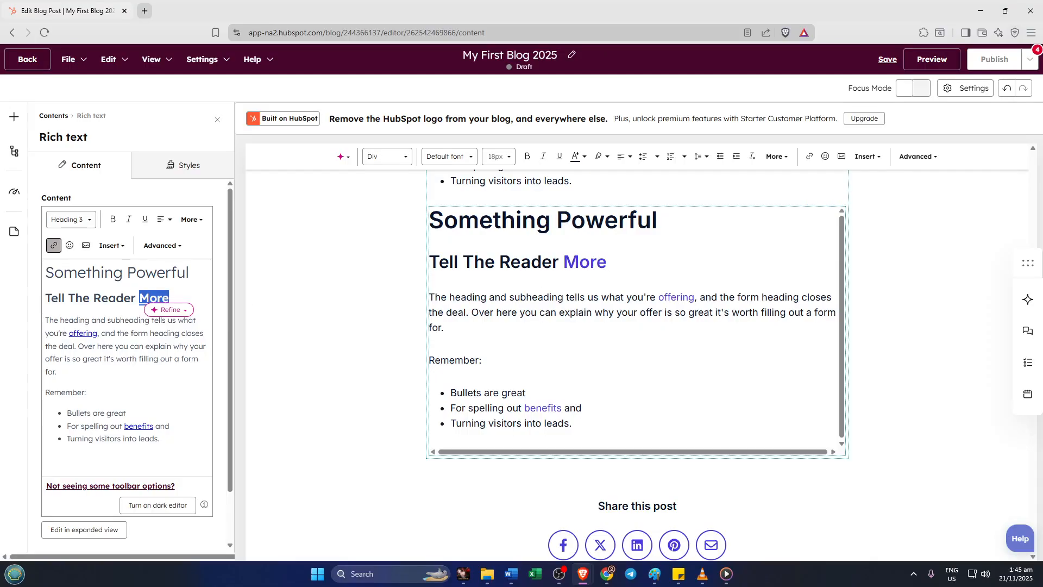
{"action": "left_click", "coordinate": [158, 298]}
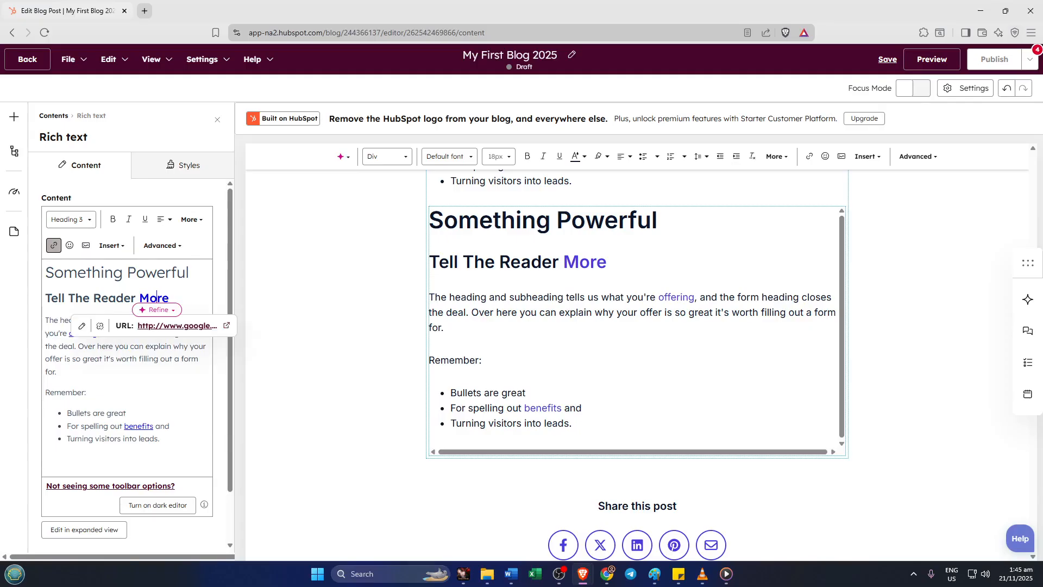
{"action": "left_click", "coordinate": [647, 267]}
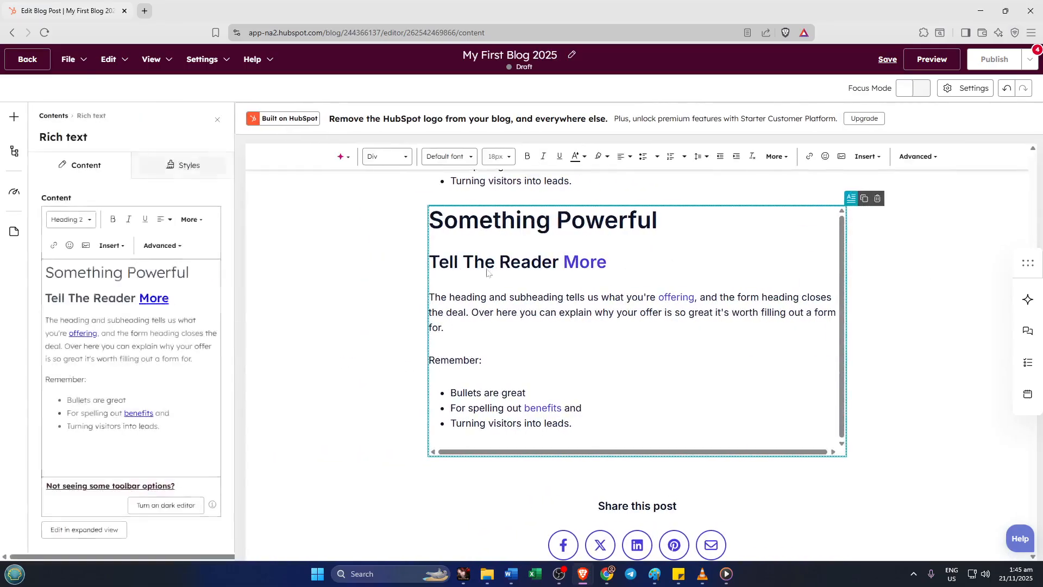
{"action": "key", "text": "ctrl+a"}
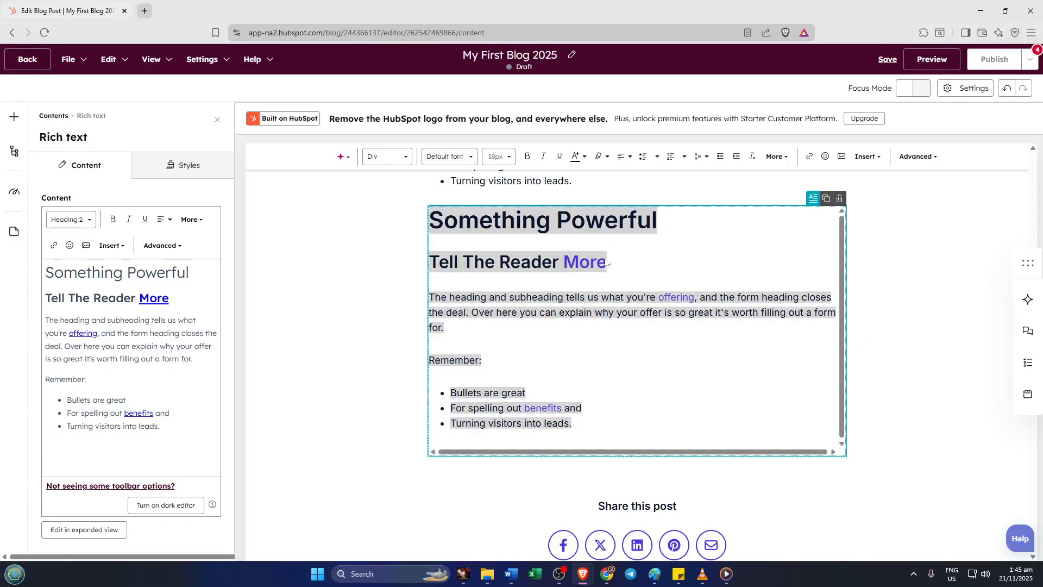
{"action": "left_click", "coordinate": [925, 252]}
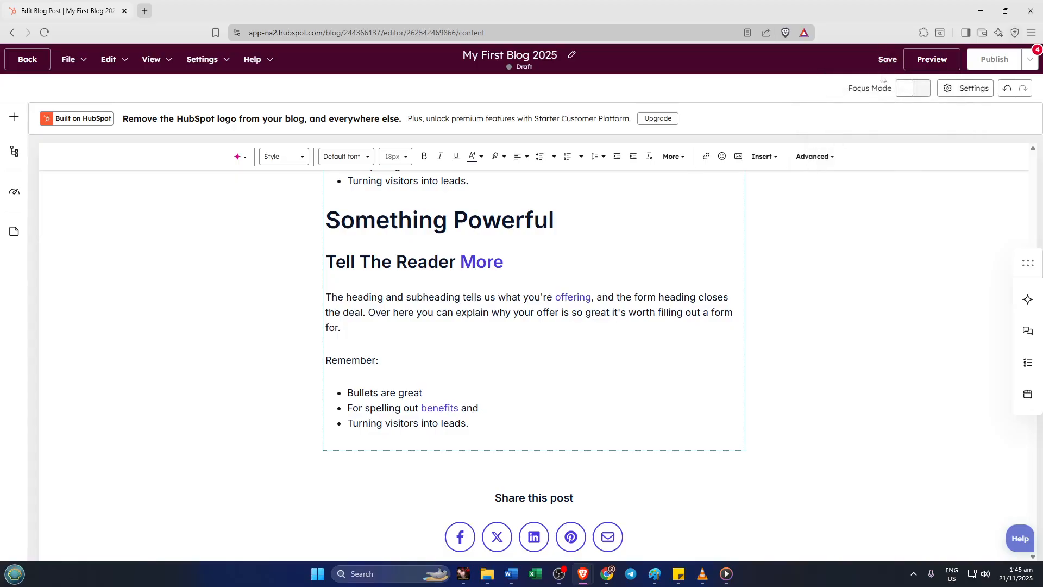
Step: Preview the blog post and test the "More" link in the added rich text section, closing the page it opens
{"action": "mouse_move", "coordinate": [884, 61]}
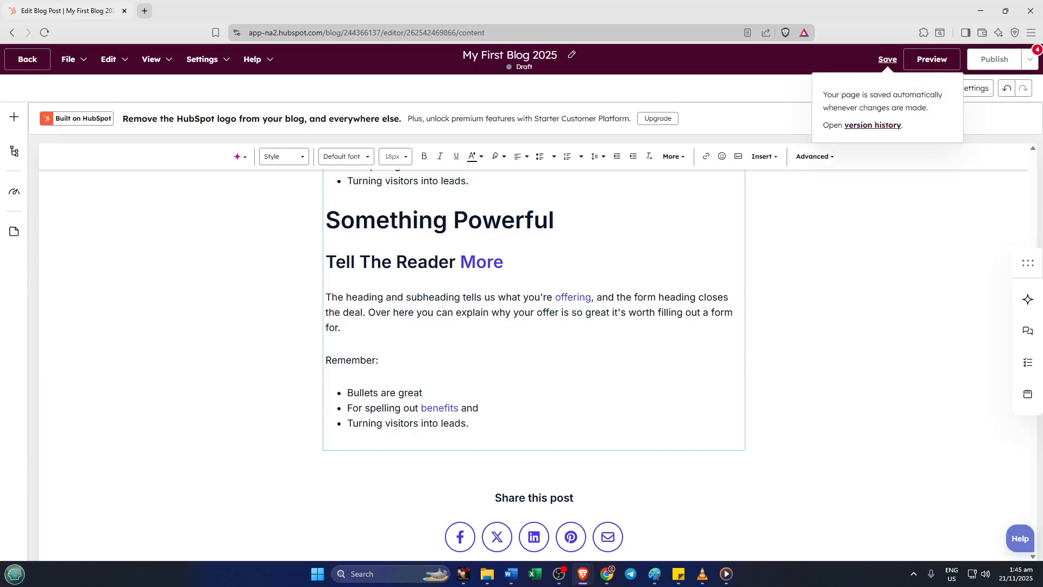
{"action": "left_click", "coordinate": [930, 61]}
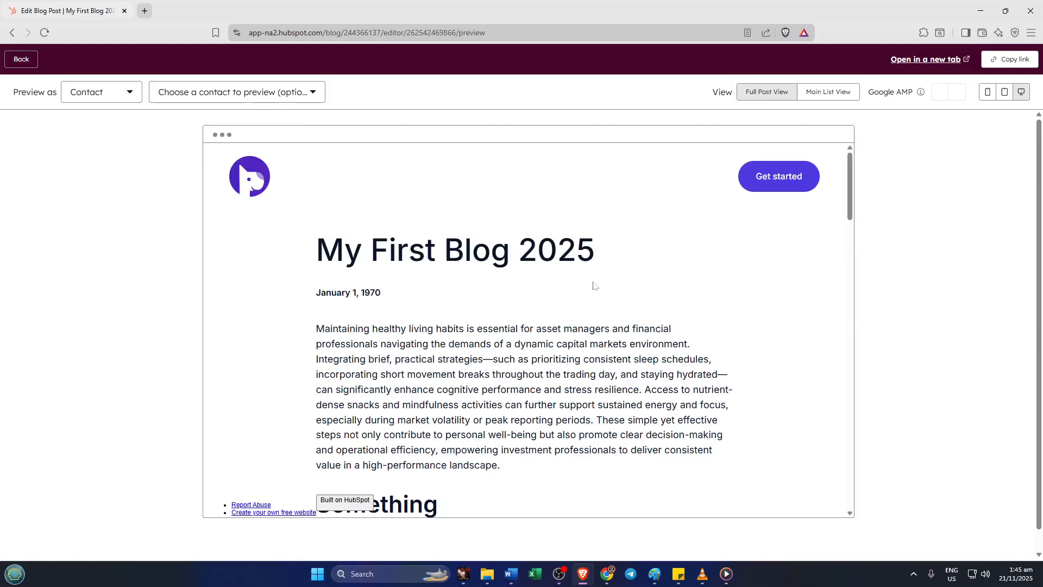
{"action": "scroll", "coordinate": [601, 346], "scroll_direction": "down", "scroll_amount": 2}
{"action": "scroll", "coordinate": [601, 347], "scroll_direction": "down", "scroll_amount": 2}
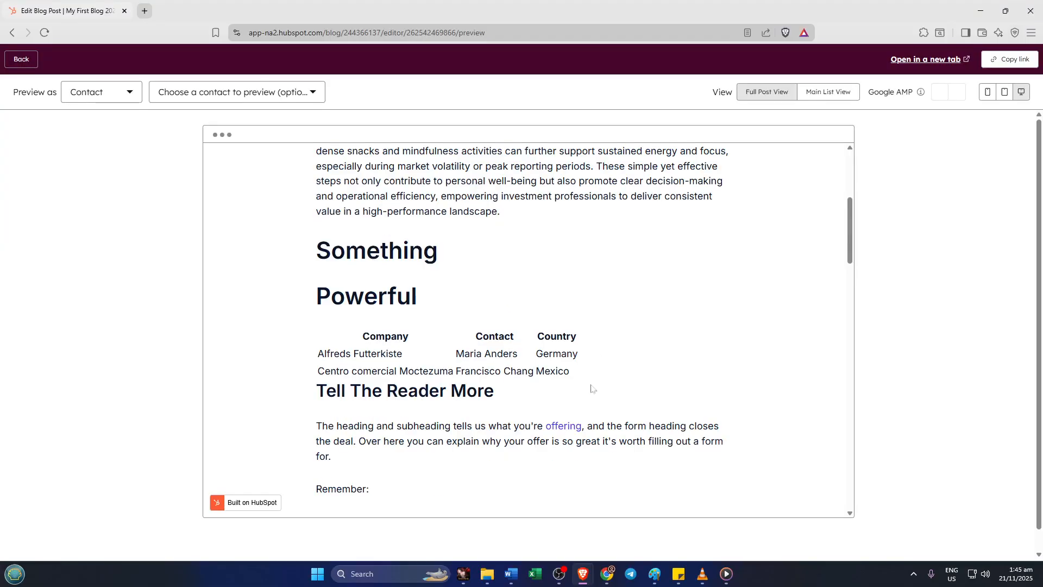
{"action": "scroll", "coordinate": [601, 371], "scroll_direction": "up", "scroll_amount": 4}
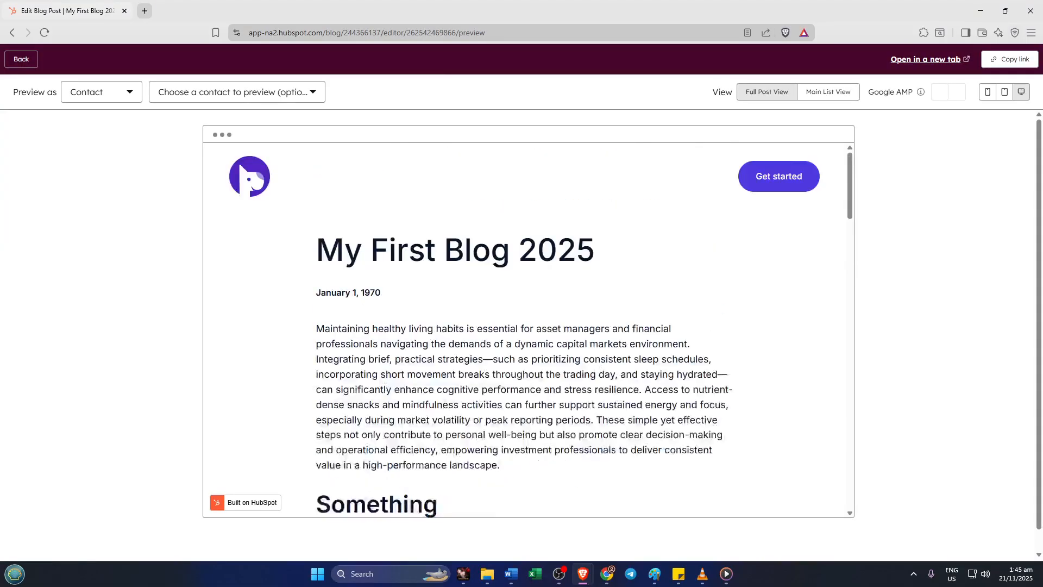
{"action": "scroll", "coordinate": [551, 368], "scroll_direction": "down", "scroll_amount": 10}
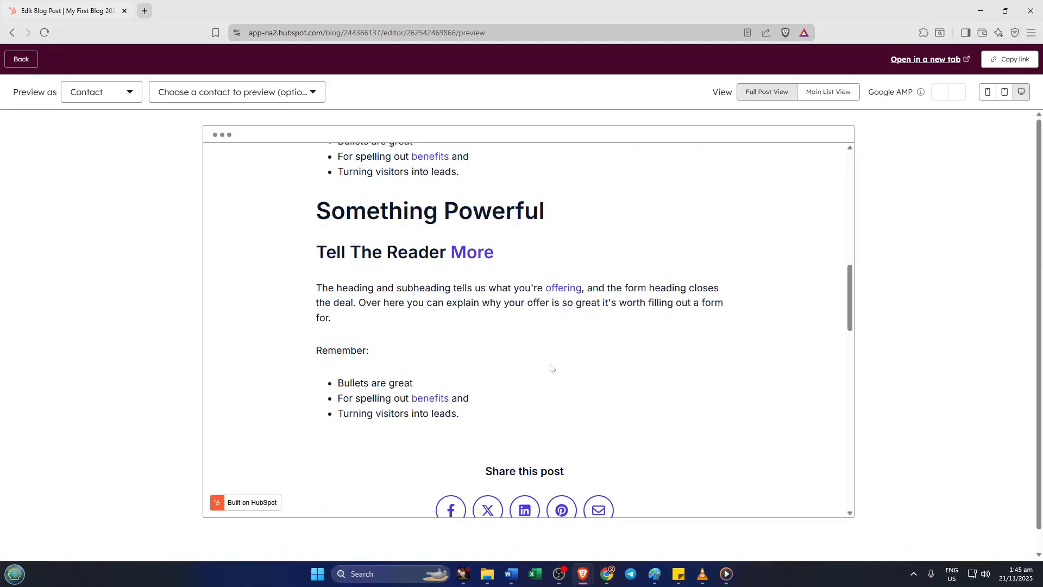
{"action": "left_click", "coordinate": [474, 256]}
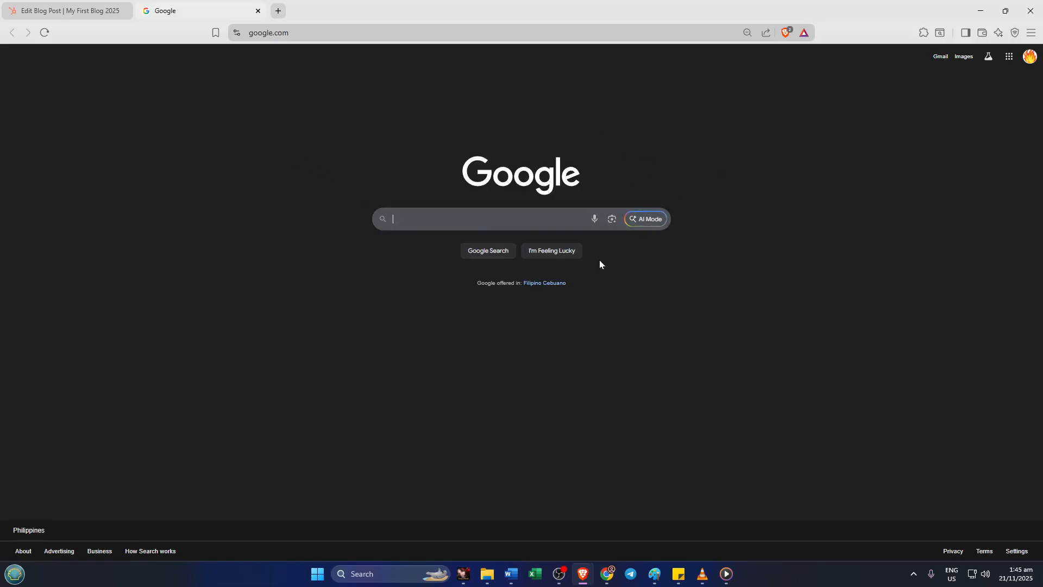
{"action": "left_click", "coordinate": [259, 11]}
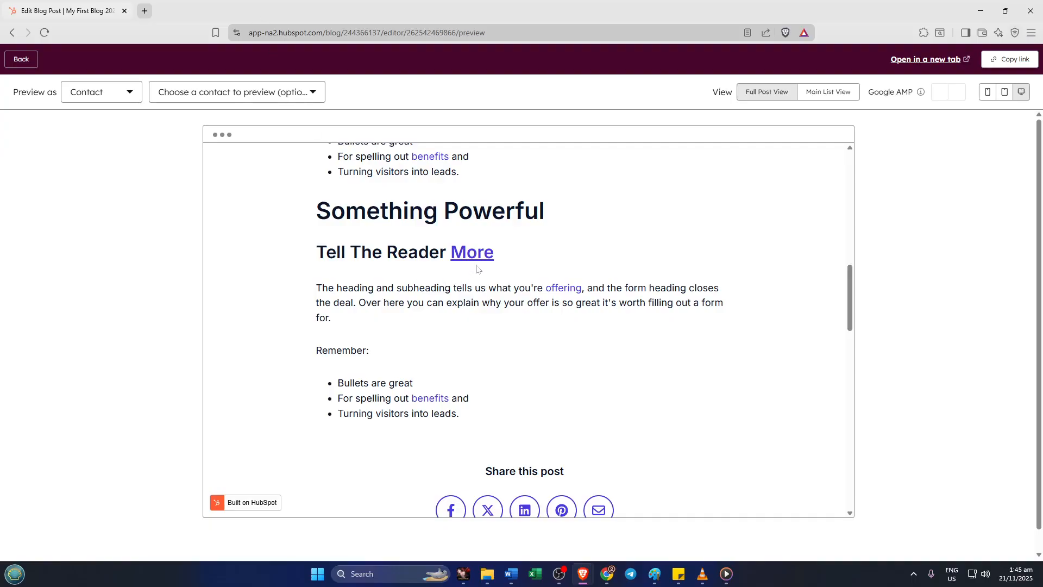